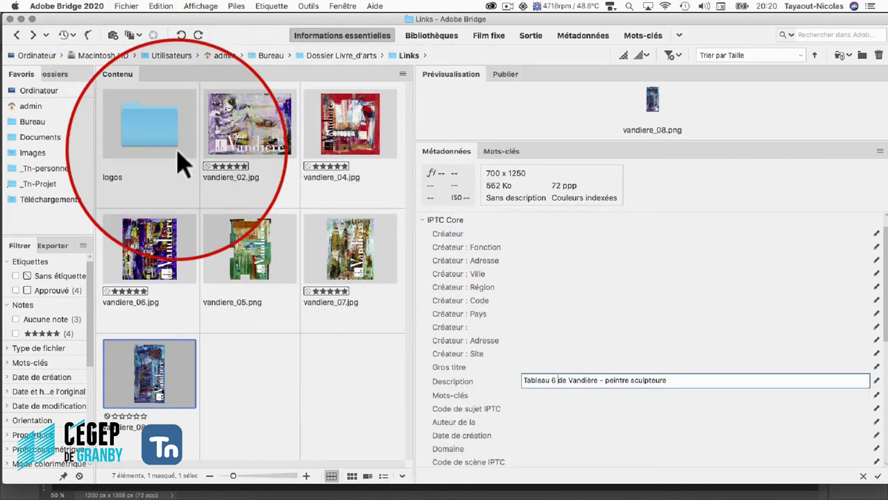
Finish with the description of vandiere_08.png and examine the IPTC Core metadata fields of vandiere_05.png
click(248, 405)
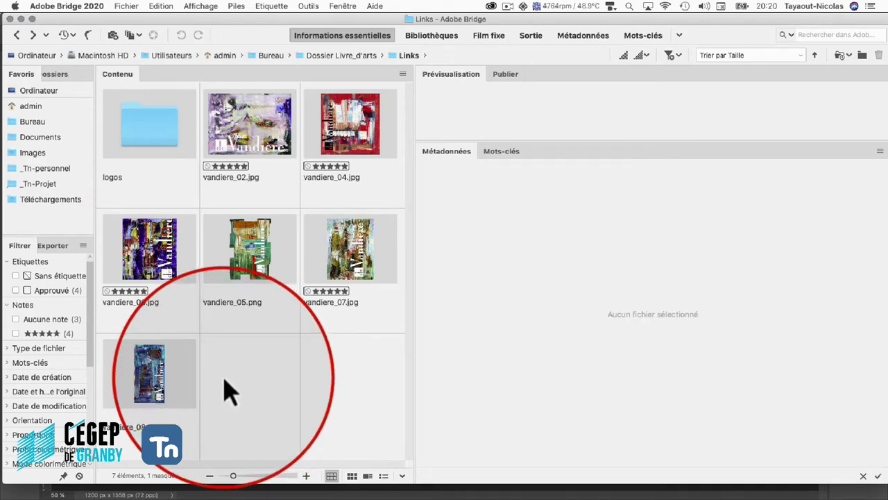
click(262, 247)
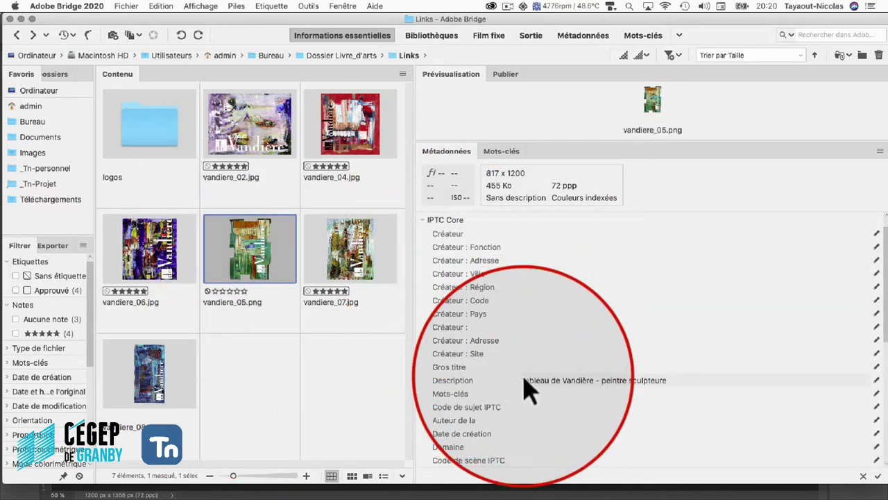
scroll(479, 388, down, 5)
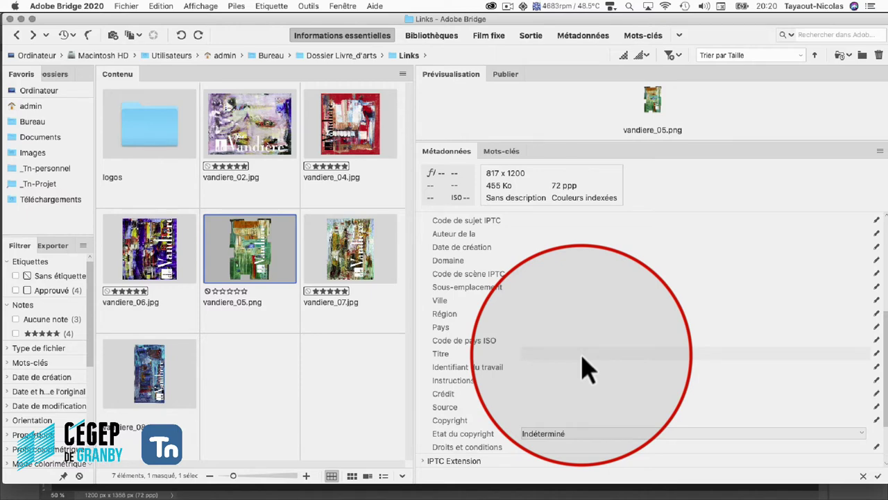
scroll(595, 352, up, 2)
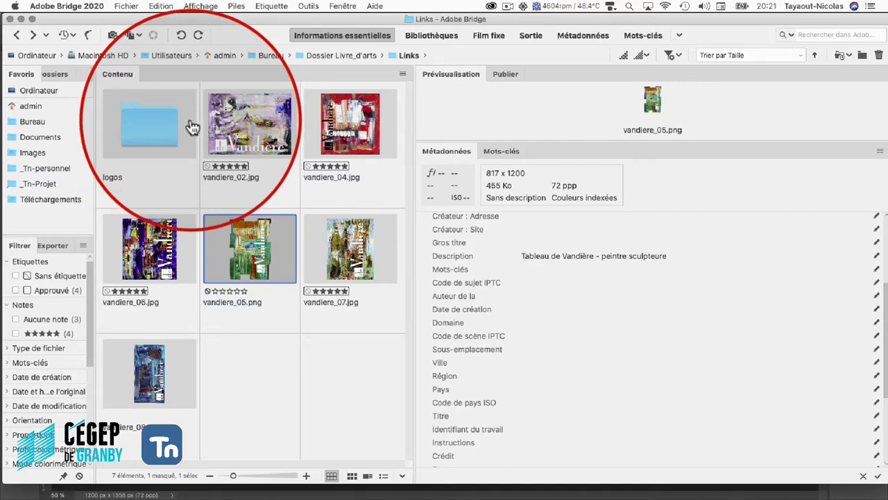
Switch to InDesign and update the modified link vandiere_04.jpg in the book document
key(super+Tab)
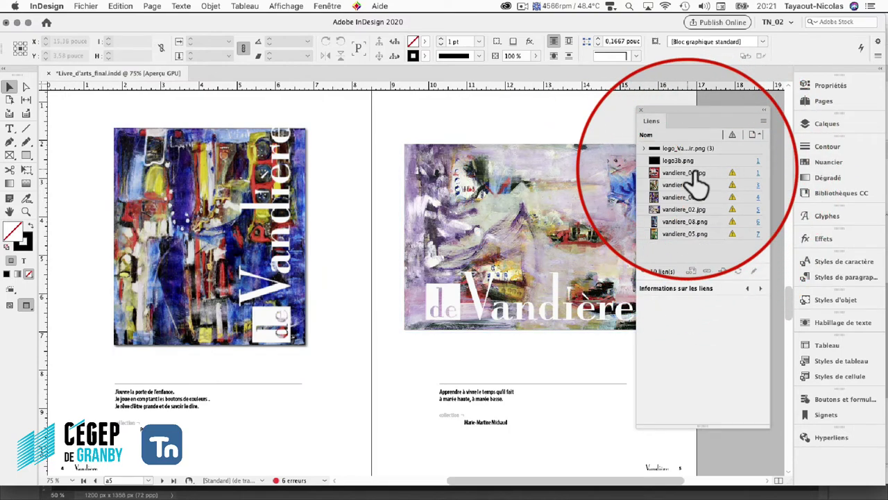
click(456, 196)
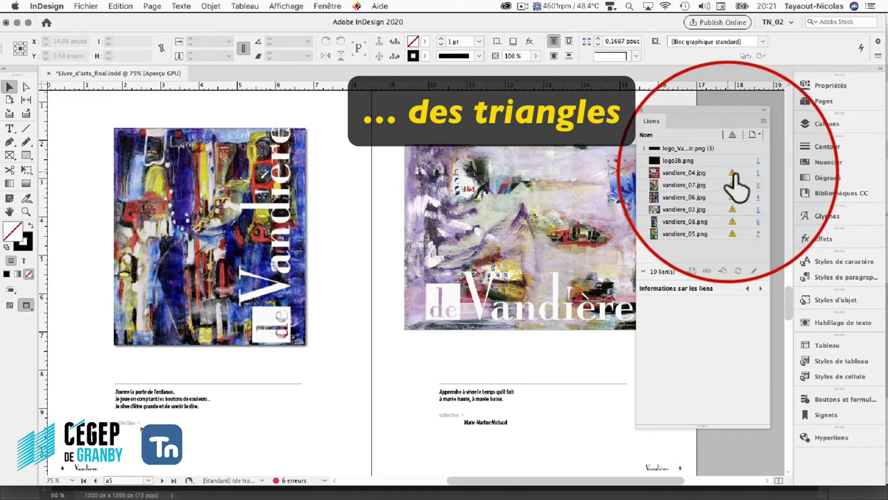
click(697, 173)
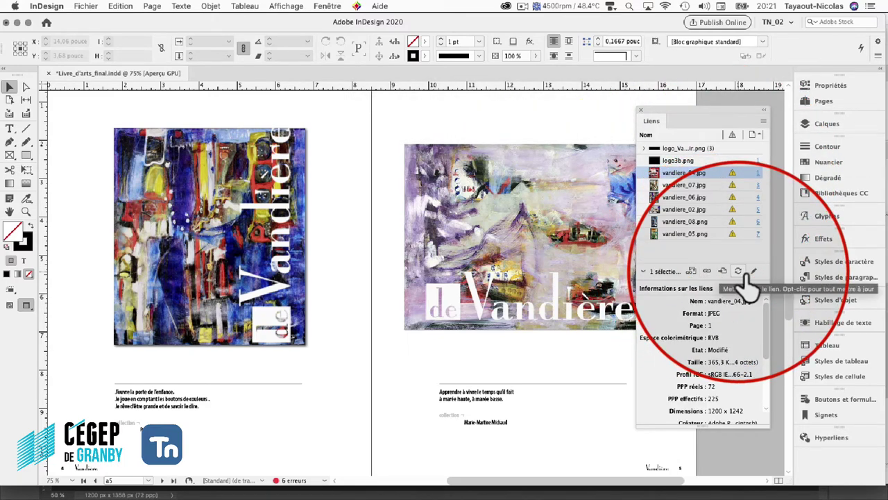
click(740, 272)
Update the modified link vandiere_07.jpg
right_click(723, 184)
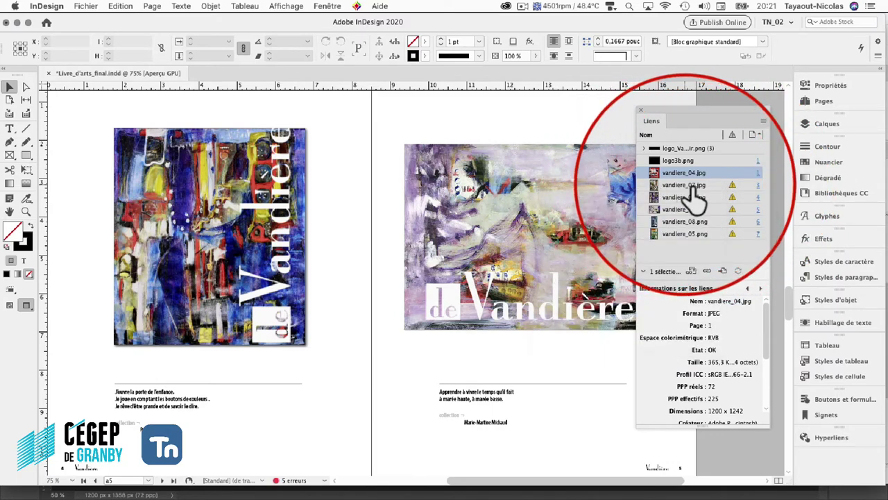
right_click(696, 186)
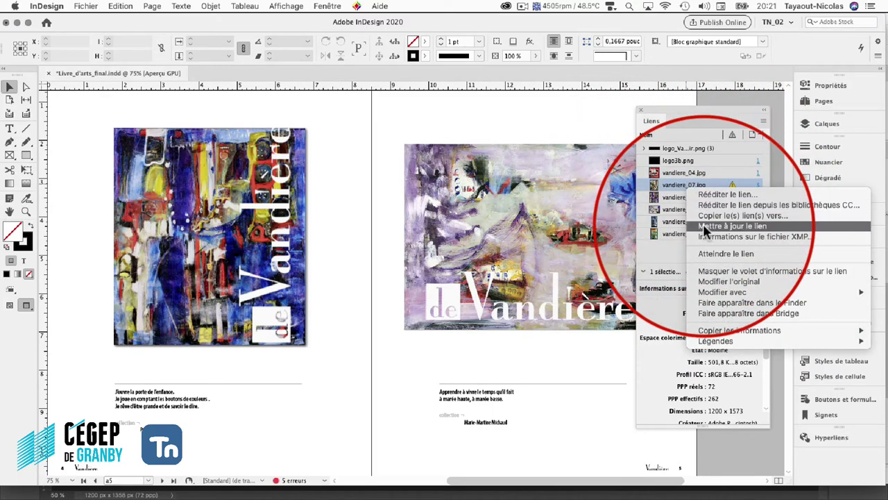
click(705, 226)
Update the four remaining modified links together, from vandiere_06.jpg through vandiere_05.png
click(713, 201)
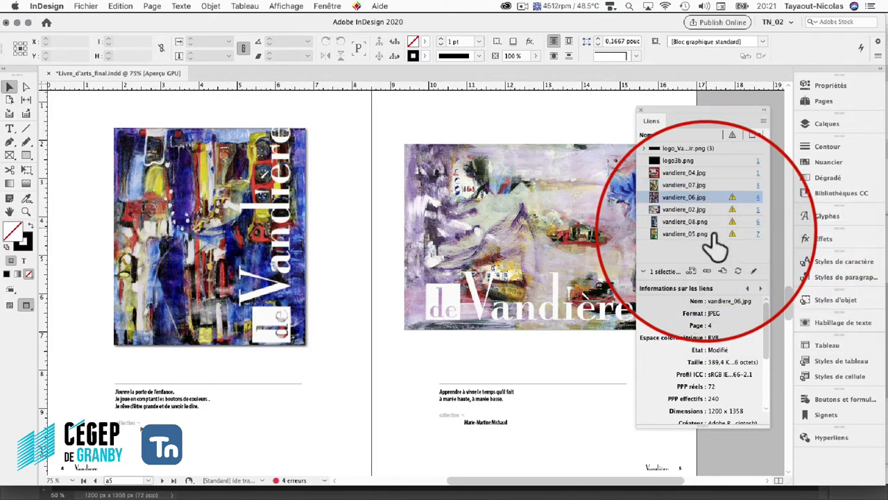
shift+click(708, 233)
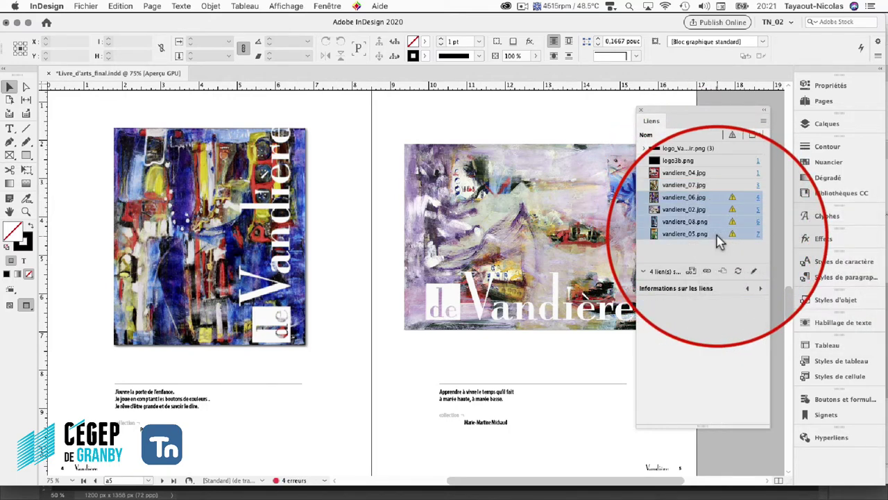
click(737, 272)
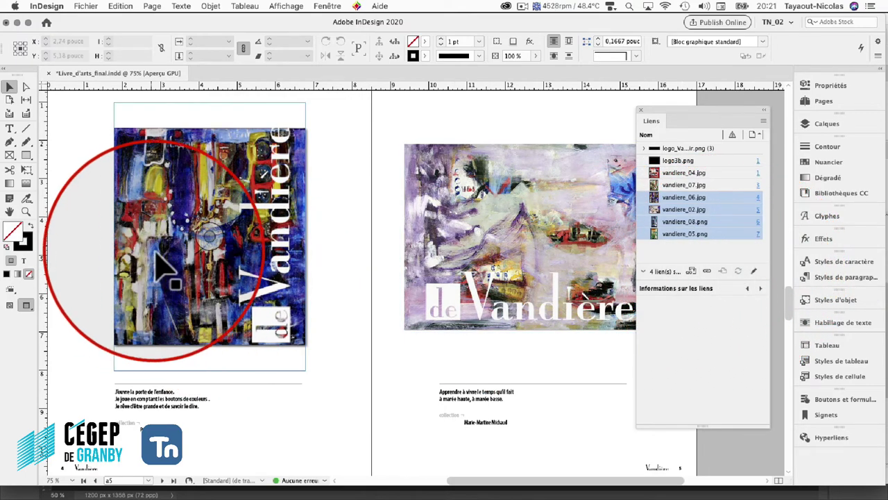
Open the blue vandiere_06.jpg painting on page 4 for editing in Adobe Photoshop 2020
click(193, 191)
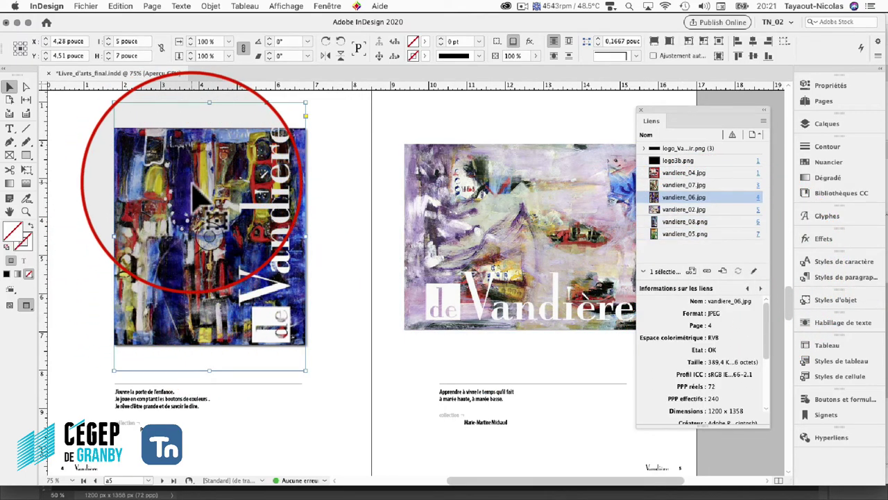
right_click(262, 191)
mouse_move(292, 395)
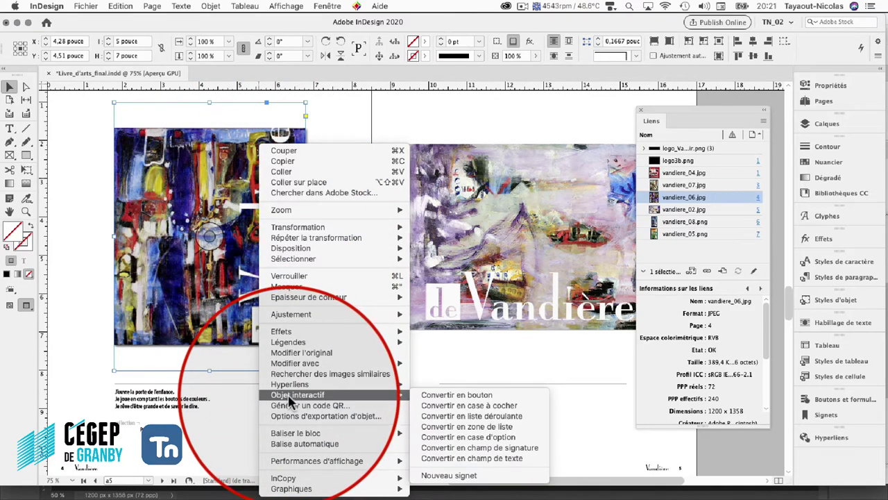
mouse_move(290, 363)
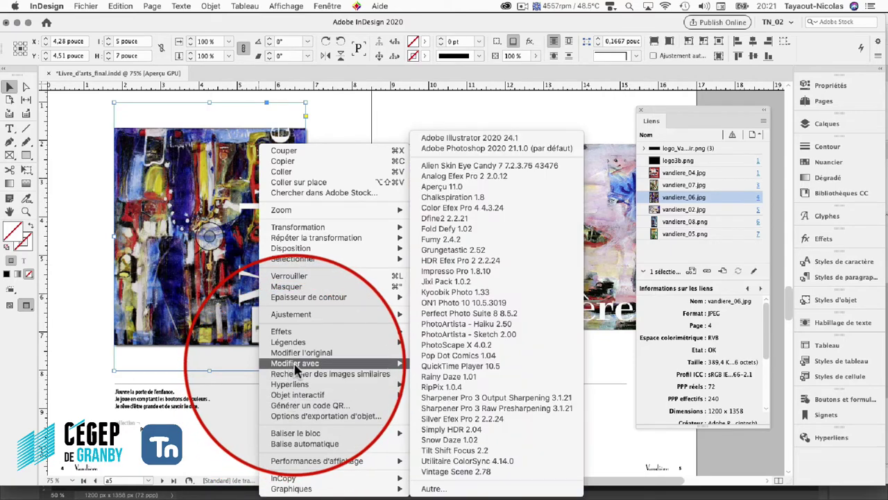
click(465, 147)
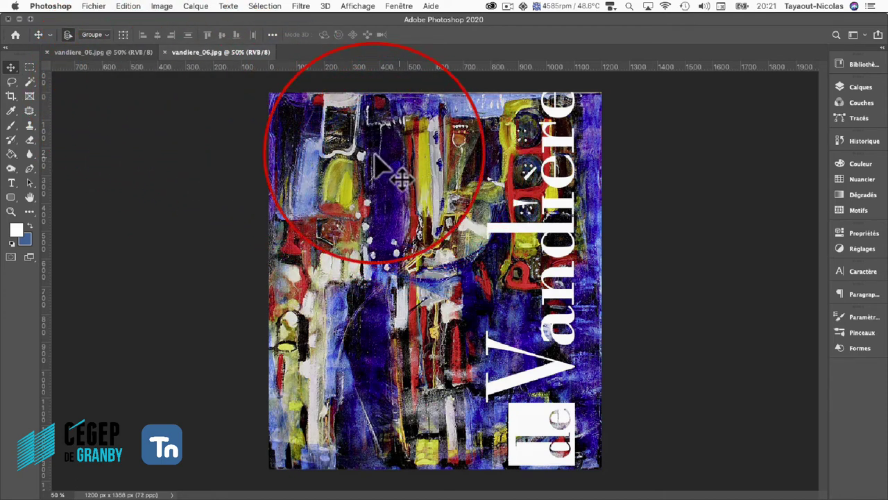
Adjust vandiere_06.jpg to a brightness of 21 and a contrast of -34, and save the image
click(161, 6)
mouse_move(167, 36)
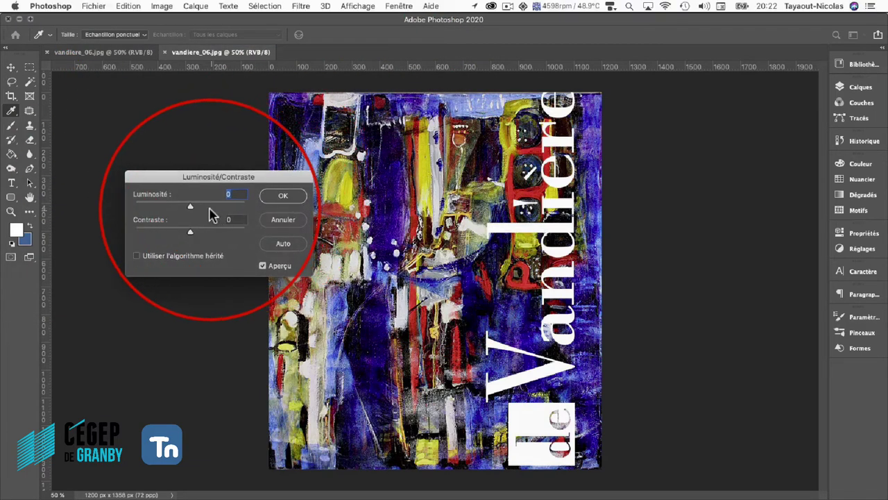
drag(187, 232, 160, 232)
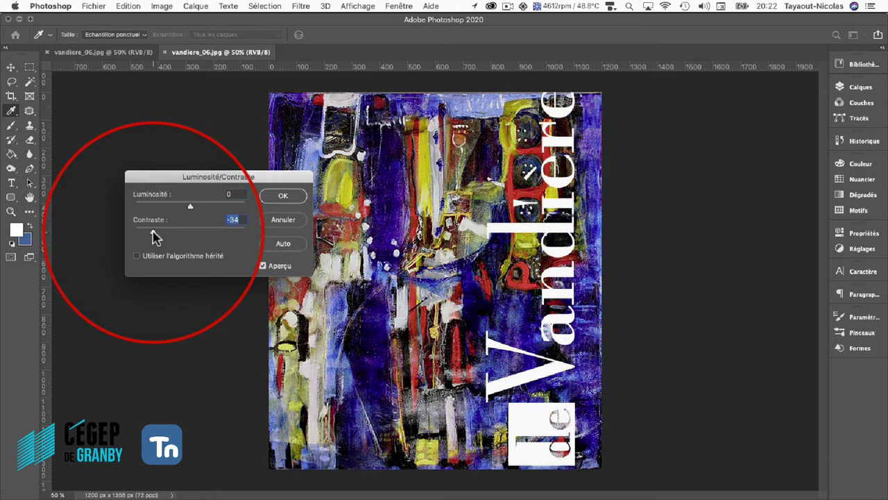
mouse_move(191, 206)
mouse_down()
mouse_move(163, 205)
mouse_move(198, 211)
mouse_up()
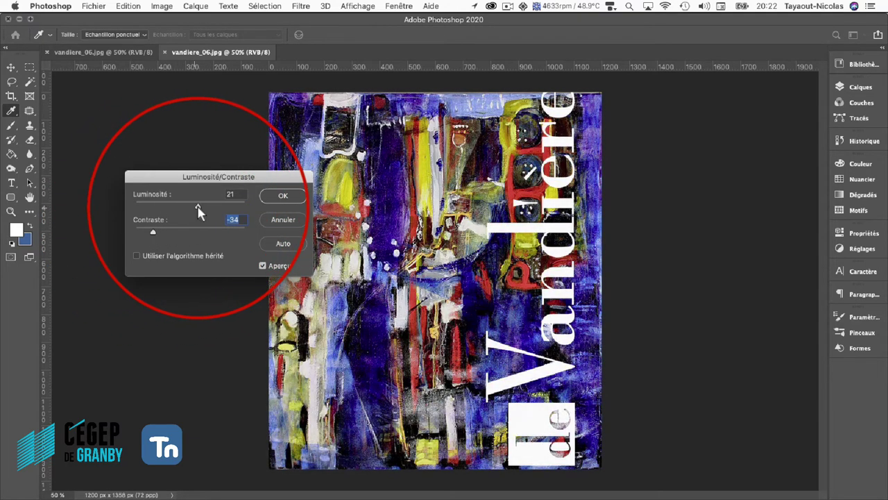
click(283, 196)
key(v)
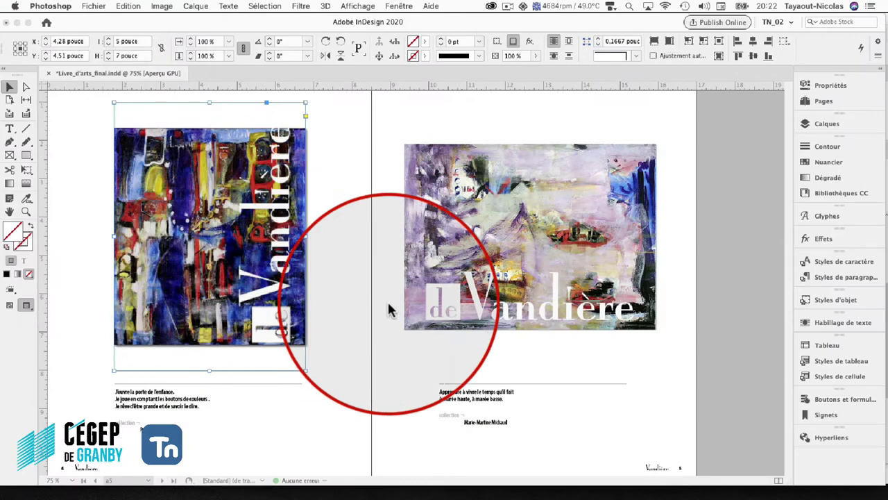
Switch back to Photoshop and open vandiere_04.jpg from the Links folder
key(super+shift+d)
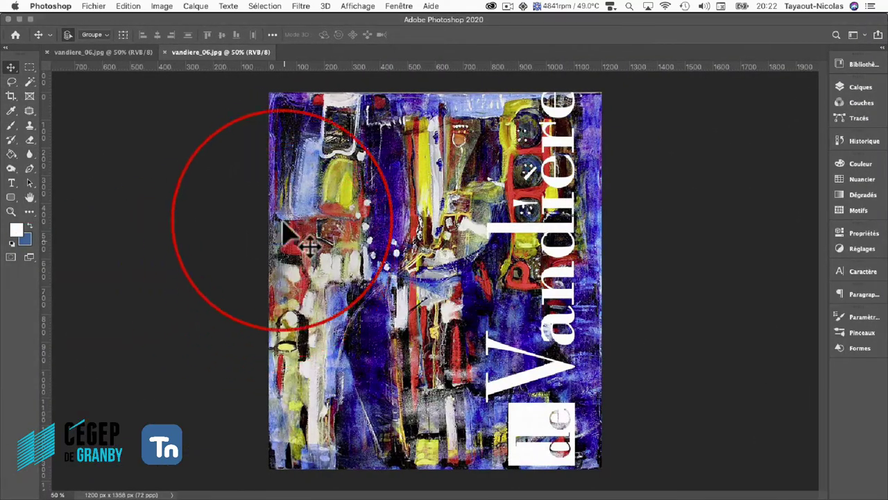
click(93, 6)
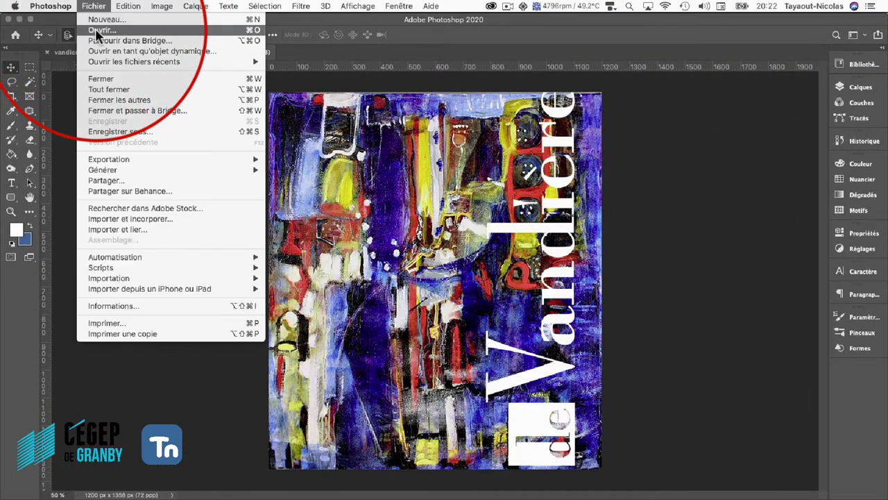
click(106, 29)
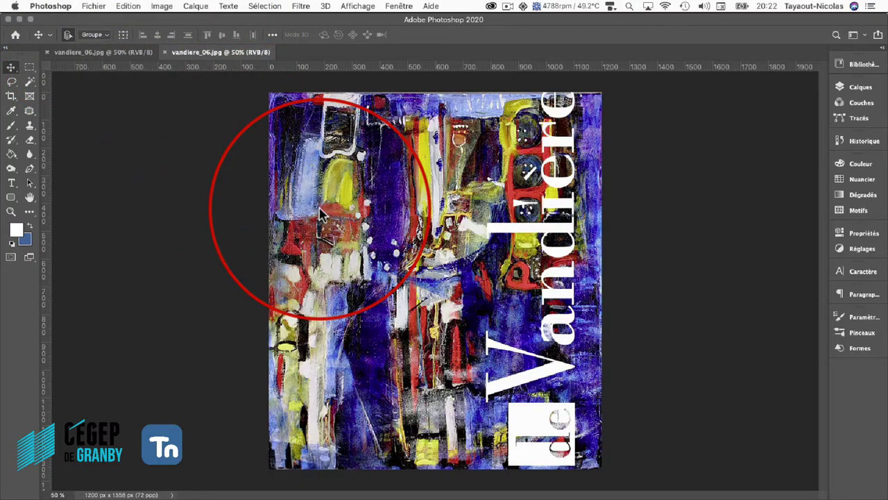
key(super+o)
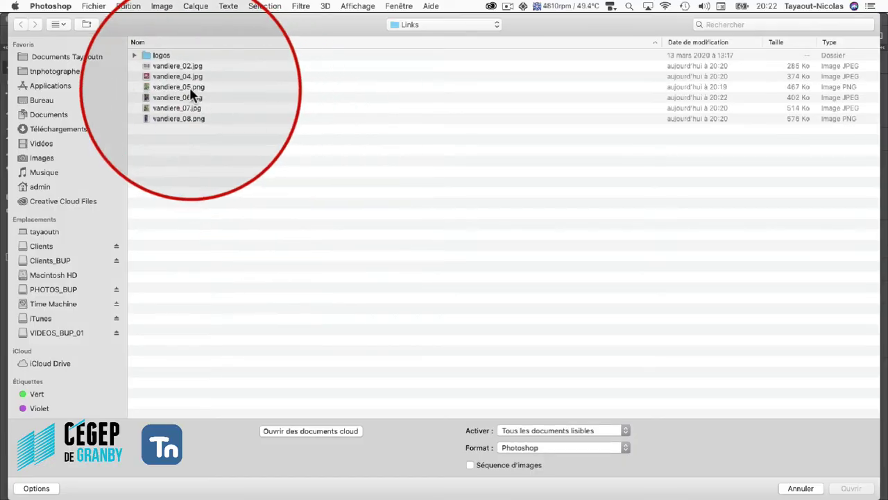
click(186, 87)
click(184, 78)
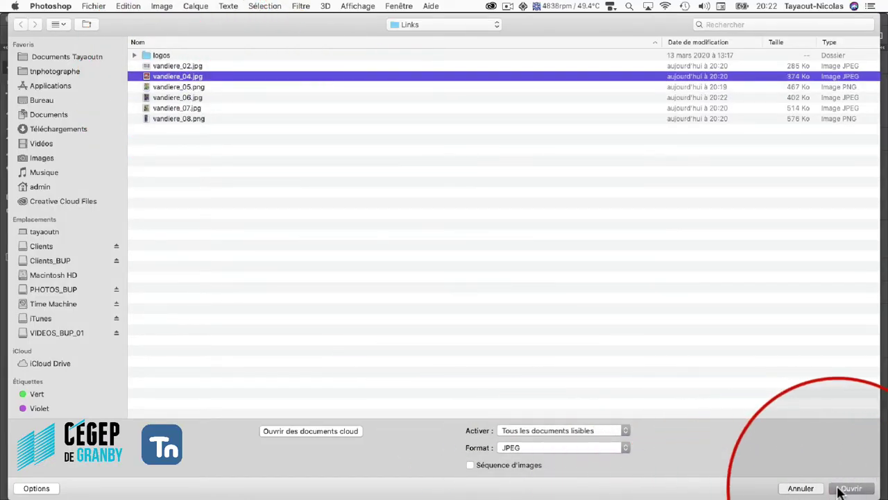
click(848, 488)
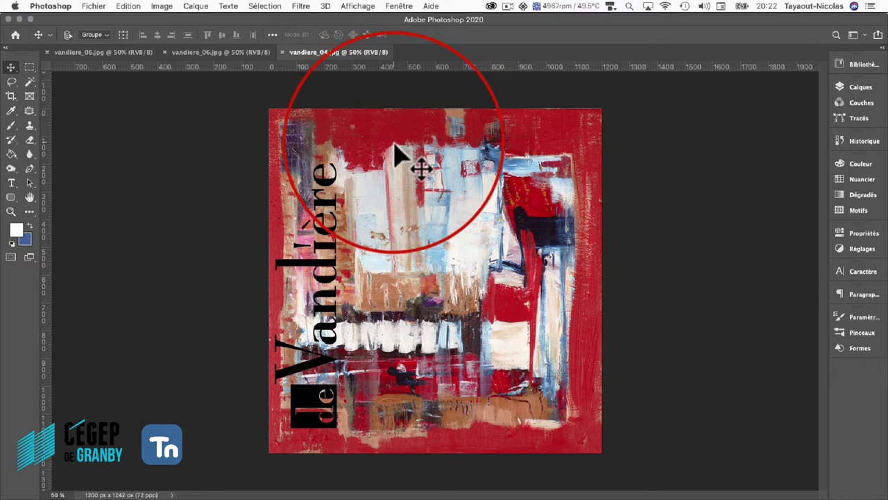
Darken the midtones of vandiere_04.jpg with a Levels adjustment and save the image
key(super+l)
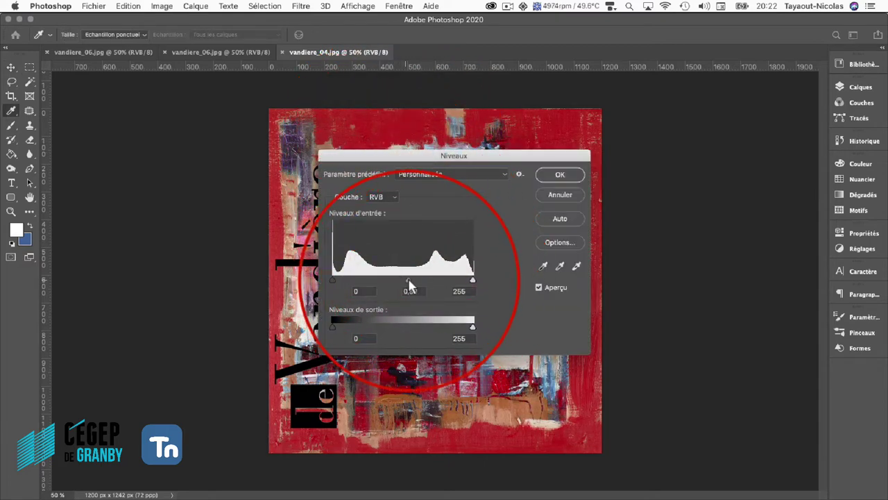
drag(410, 285, 422, 284)
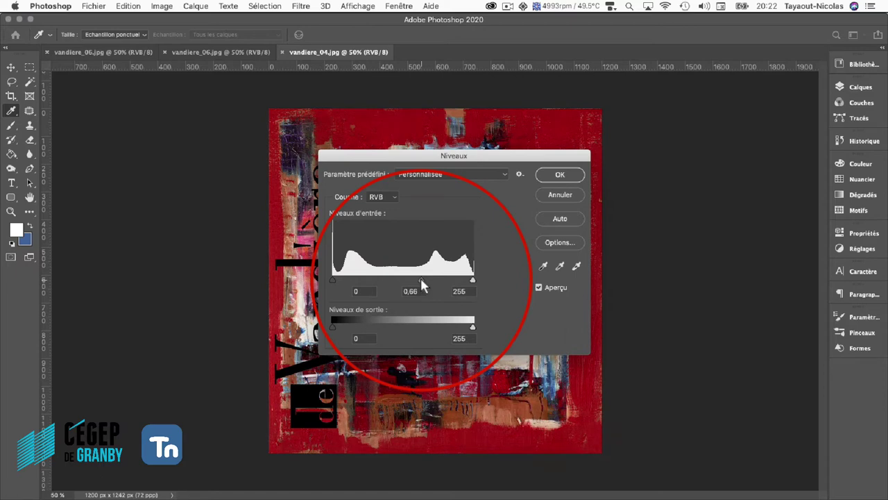
drag(417, 284, 415, 285)
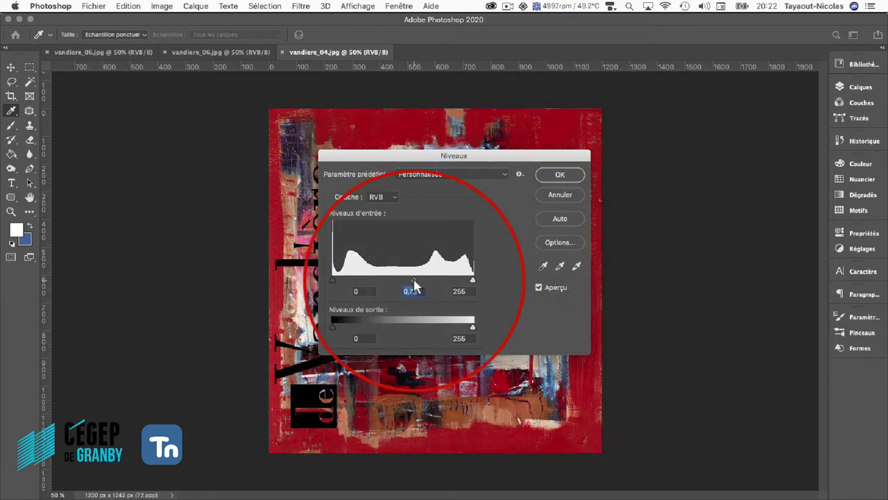
click(549, 178)
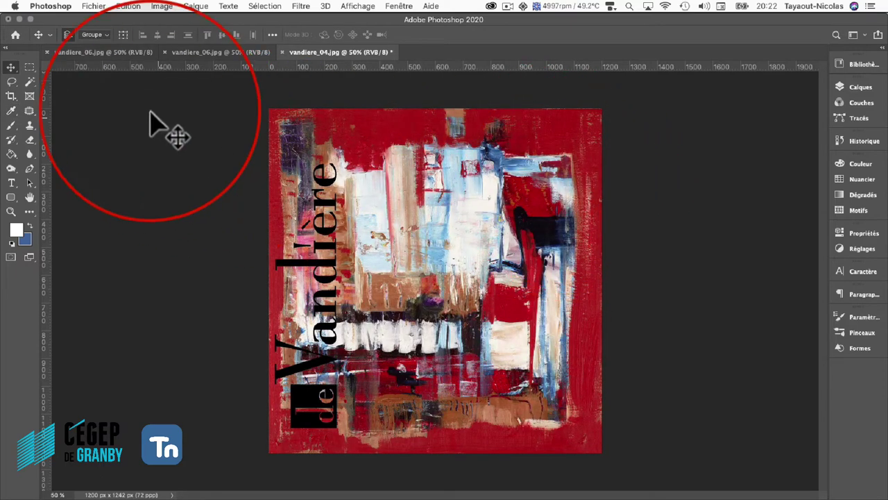
key(super+s)
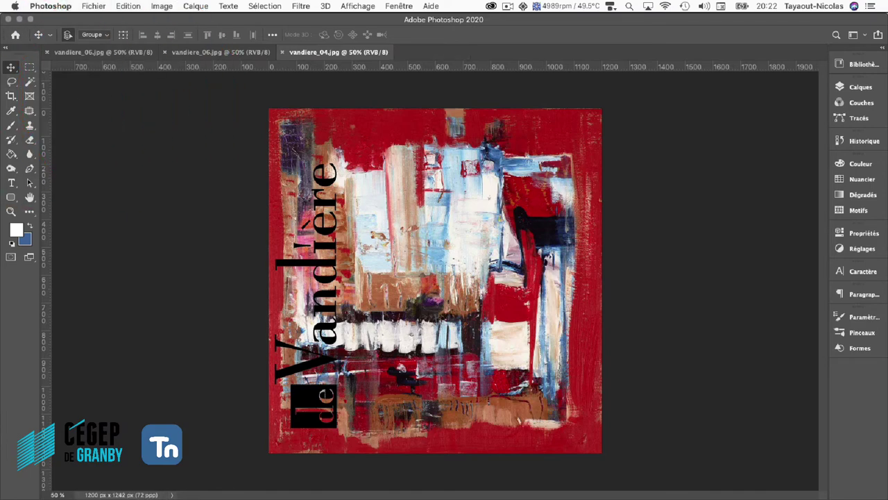
Switch back to InDesign and go to the red vandiere_04.jpg painting on page 1
click(18, 19)
click(278, 170)
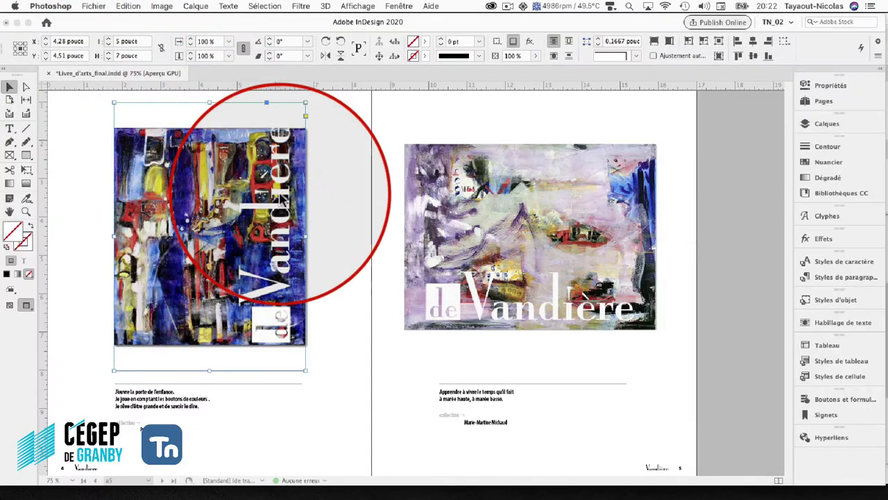
scroll(344, 236, up, 10)
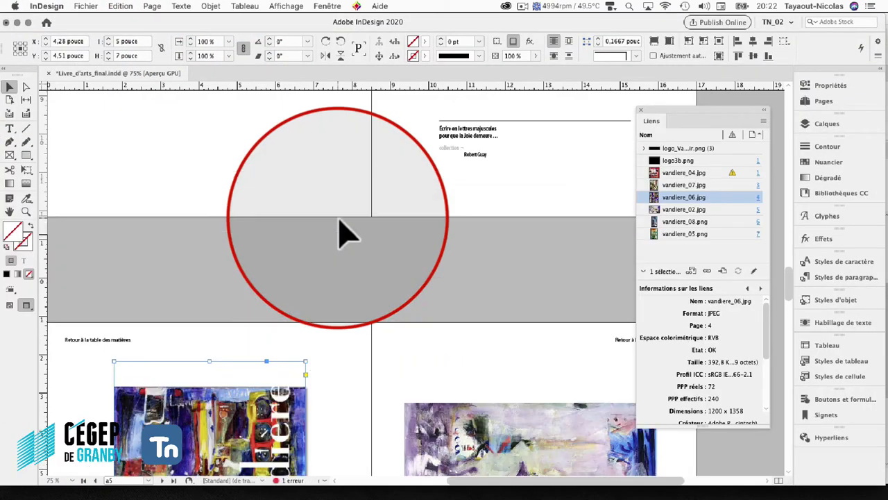
scroll(338, 217, up, 10)
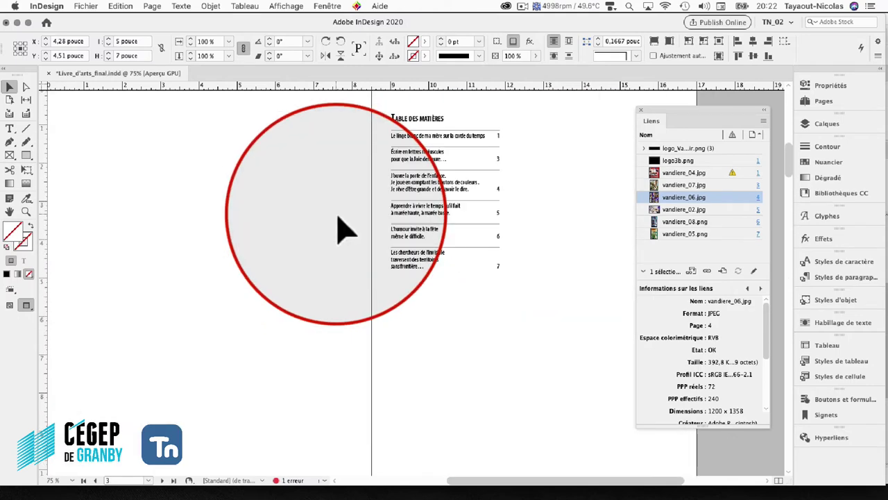
scroll(340, 229, up, 3)
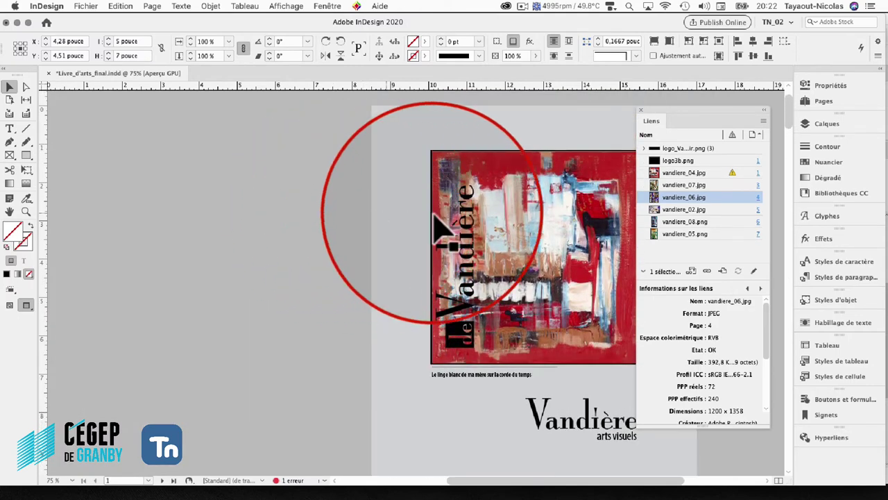
Select the red vandiere_04.jpg painting on page 1 and update its modified link
click(465, 224)
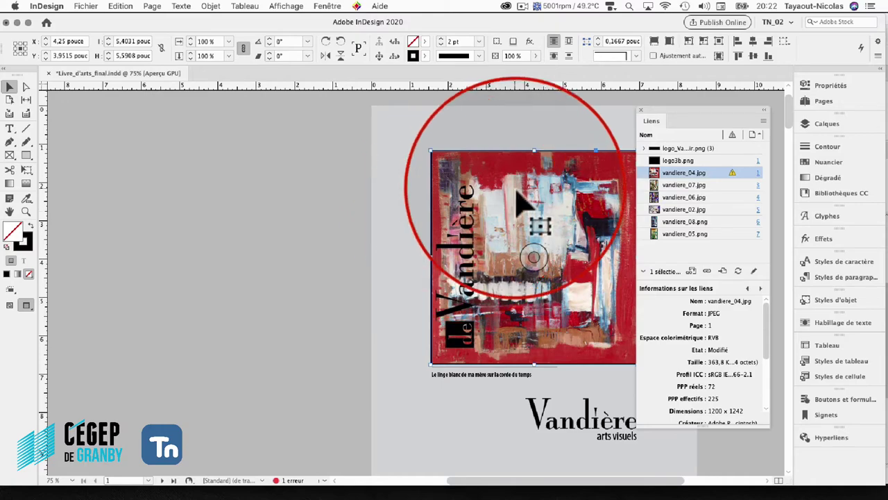
drag(667, 111, 283, 122)
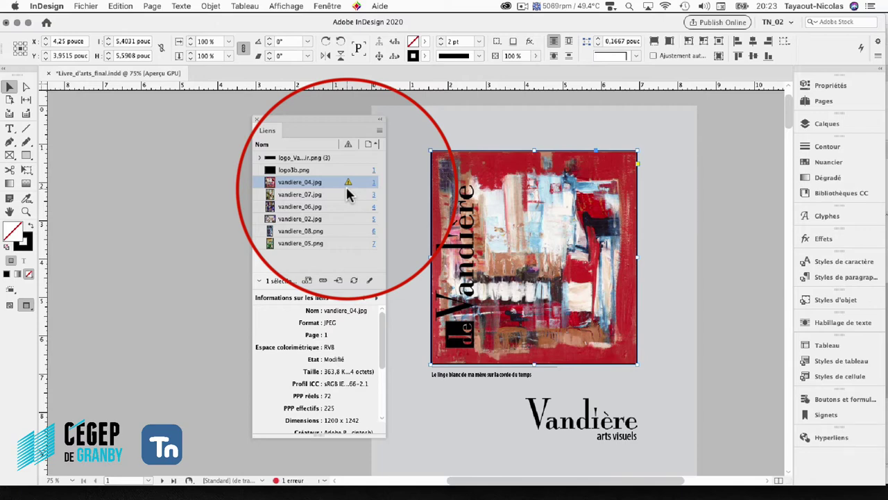
right_click(348, 184)
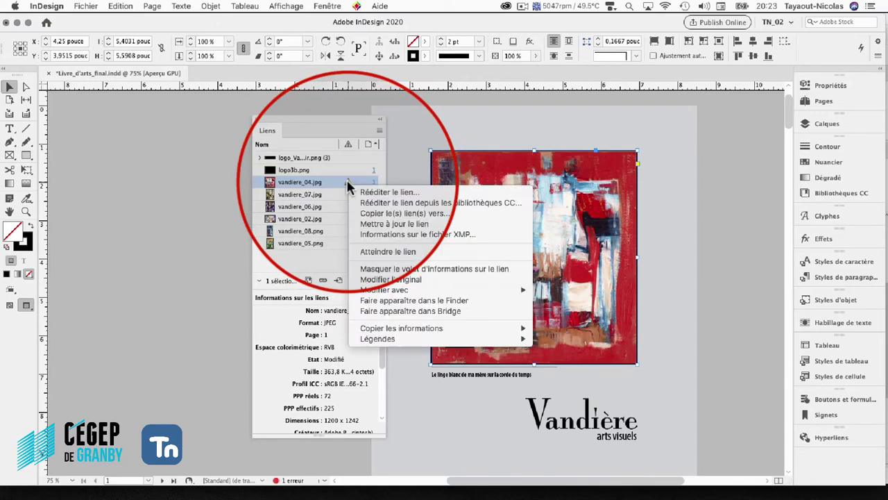
click(389, 224)
click(168, 264)
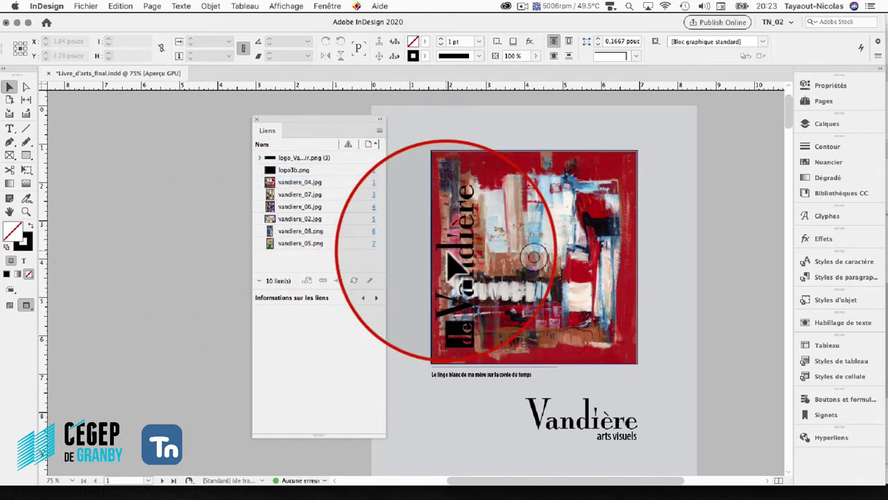
Set the alt text source of the vandiere_04.jpg painting to its XMP description in the object export options
click(534, 257)
drag(323, 118, 198, 125)
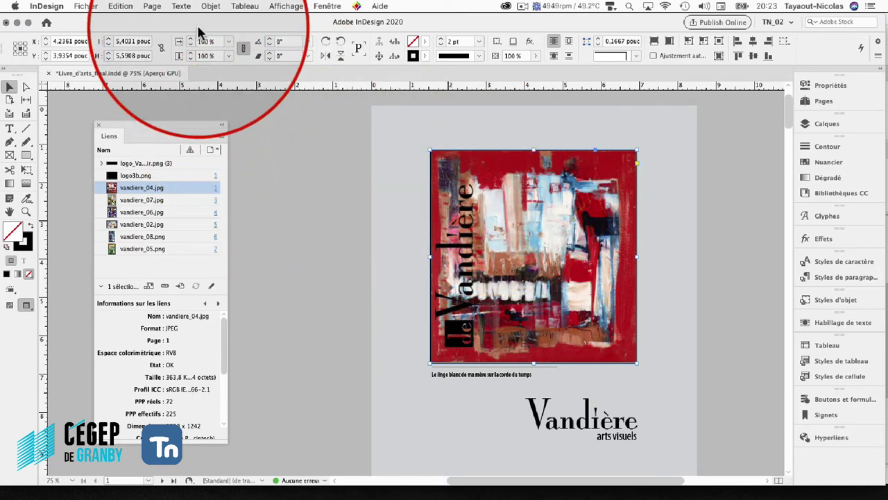
click(208, 6)
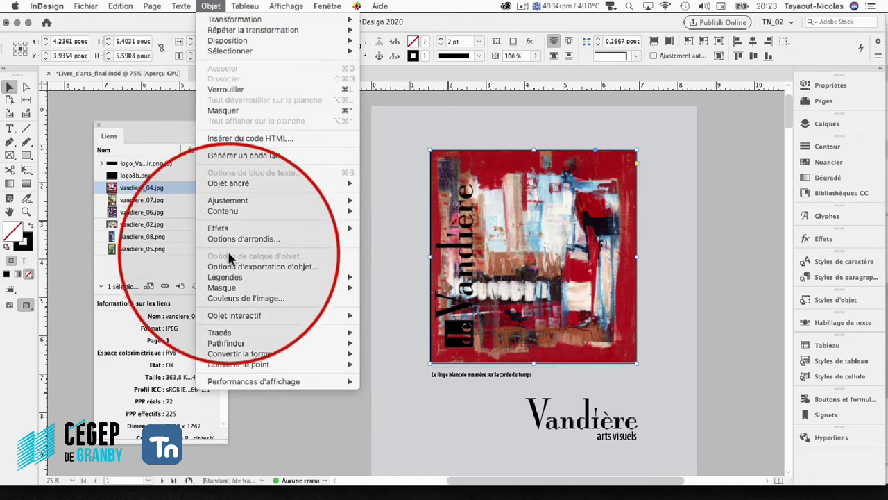
click(276, 266)
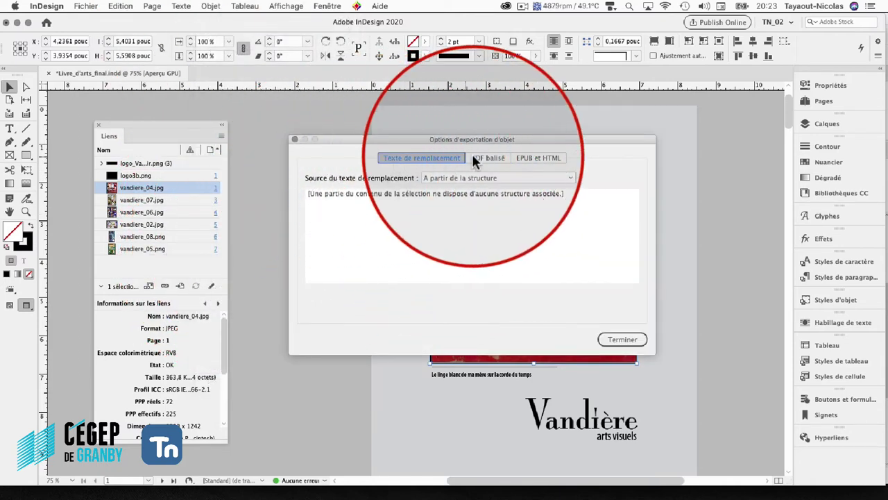
click(446, 178)
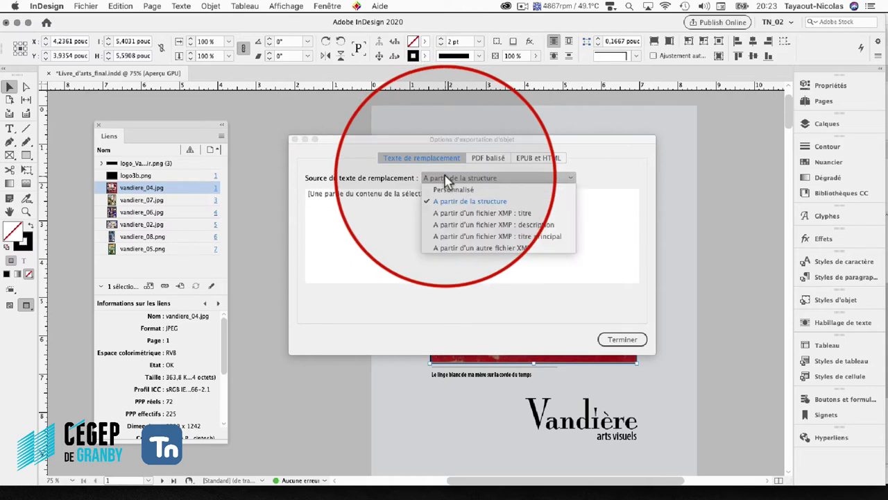
click(447, 222)
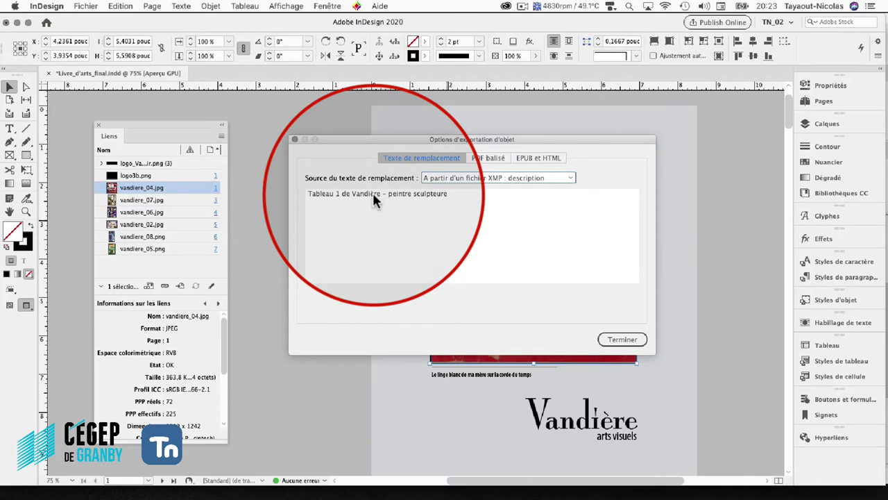
click(623, 340)
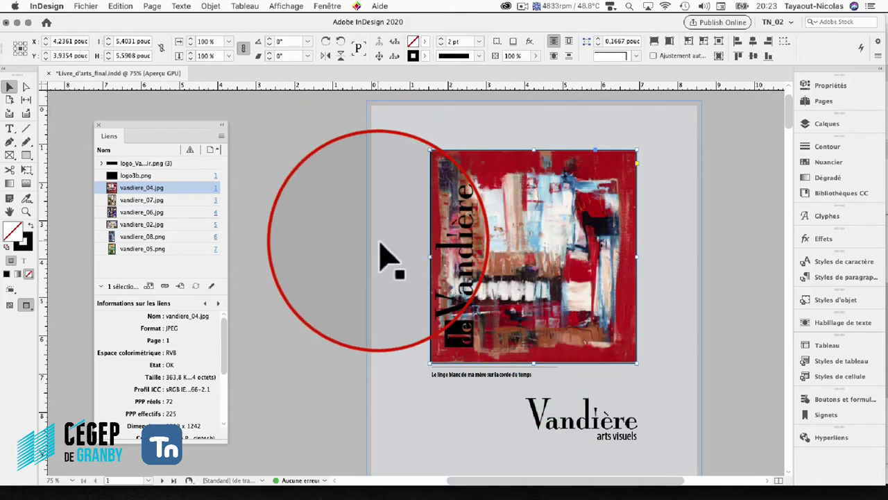
Go to page 3 and select the vandiere_07.jpg painting
scroll(385, 253, down, 5)
scroll(386, 259, down, 10)
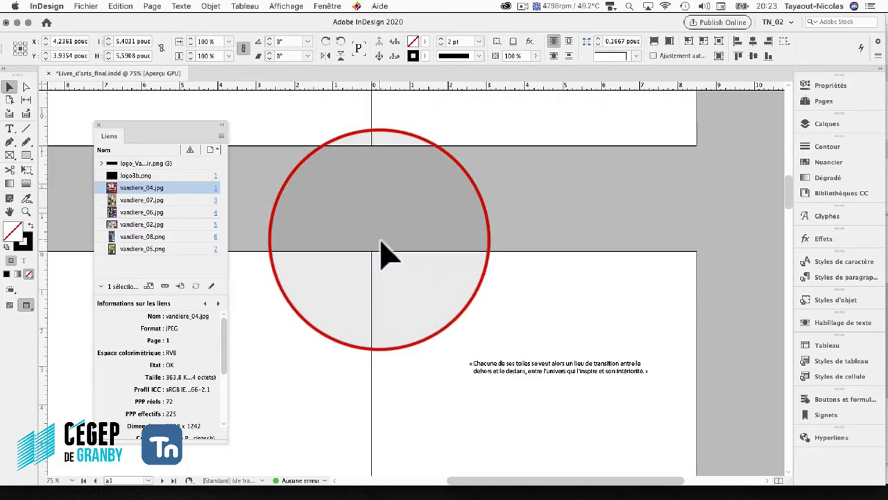
scroll(389, 257, down, 5)
right_click(501, 145)
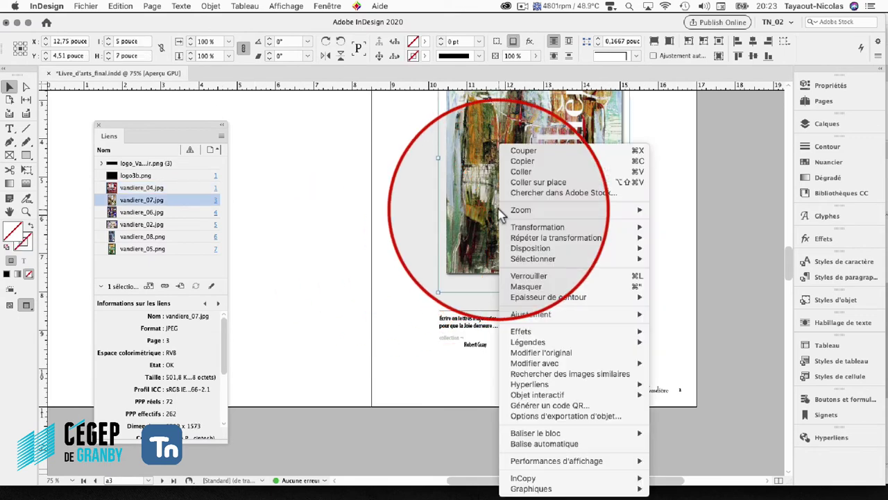
mouse_move(504, 218)
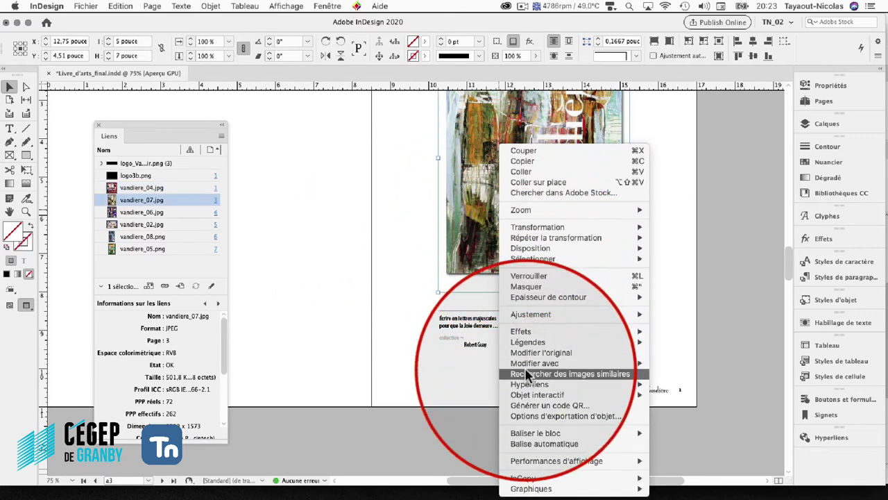
click(370, 189)
right_click(474, 151)
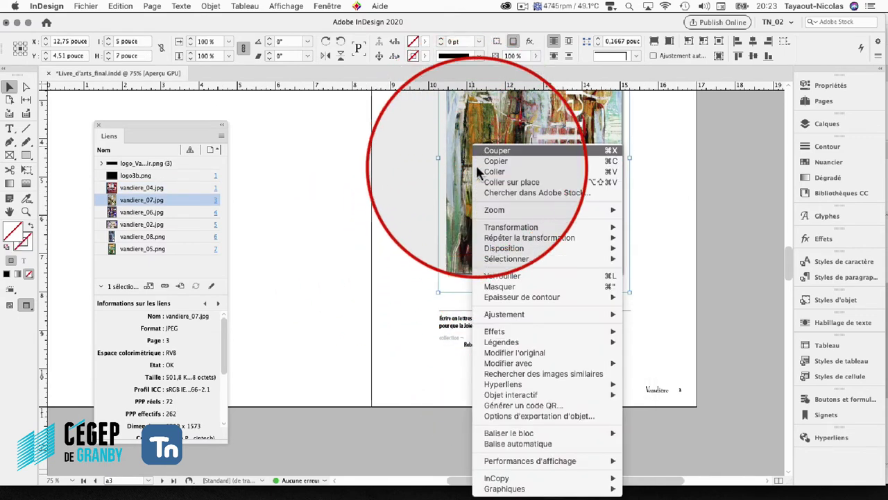
click(400, 294)
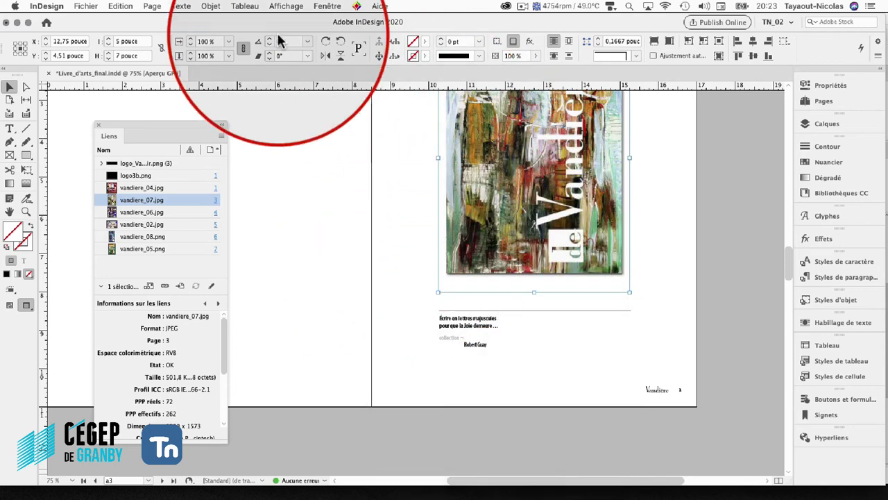
Set the alt text source of the vandiere_07.jpg painting to its XMP description in the object export options
click(211, 6)
click(252, 262)
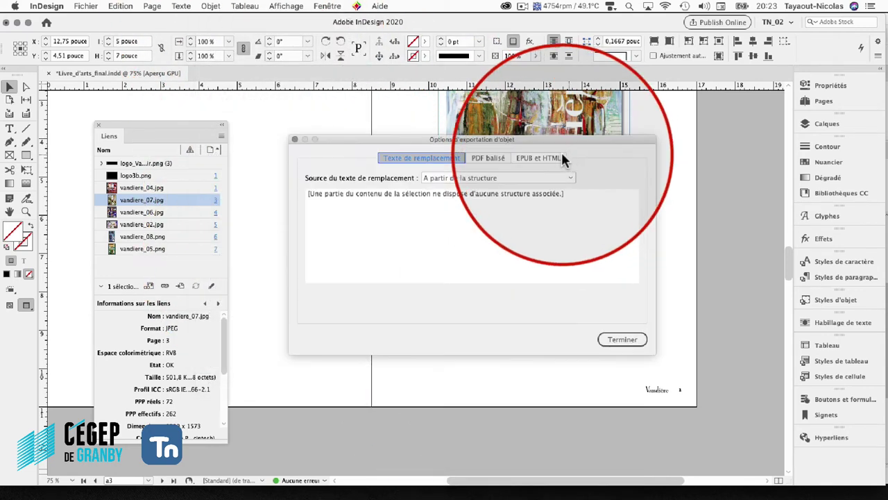
drag(417, 142, 412, 107)
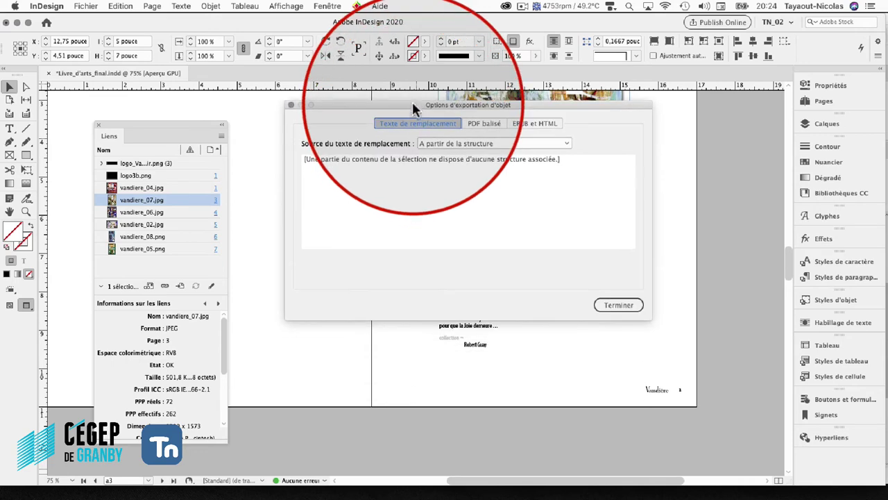
click(443, 144)
click(451, 189)
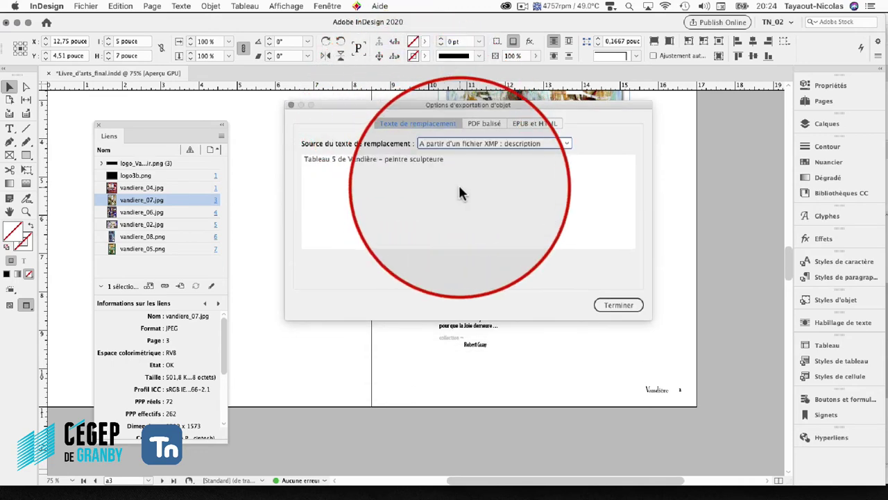
click(611, 305)
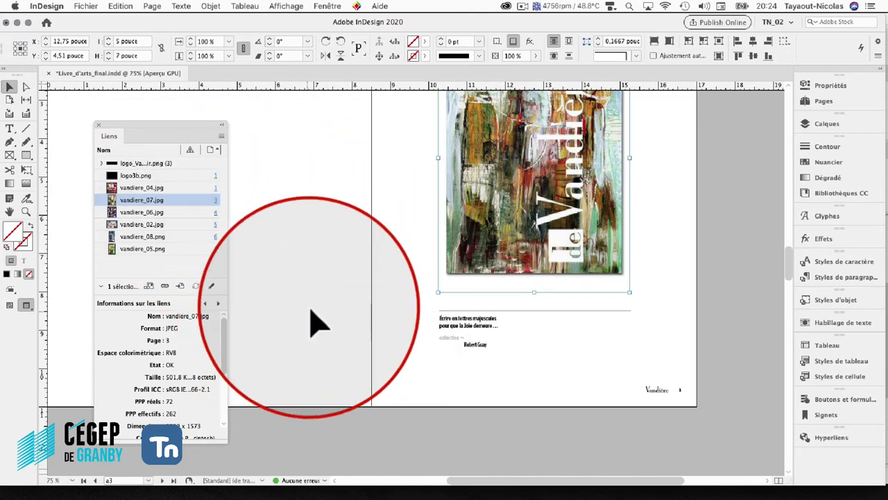
Set the alt text source of the vandiere_02.jpg painting on page 5 to its XMP description in the object export options
scroll(326, 316, down, 10)
click(519, 256)
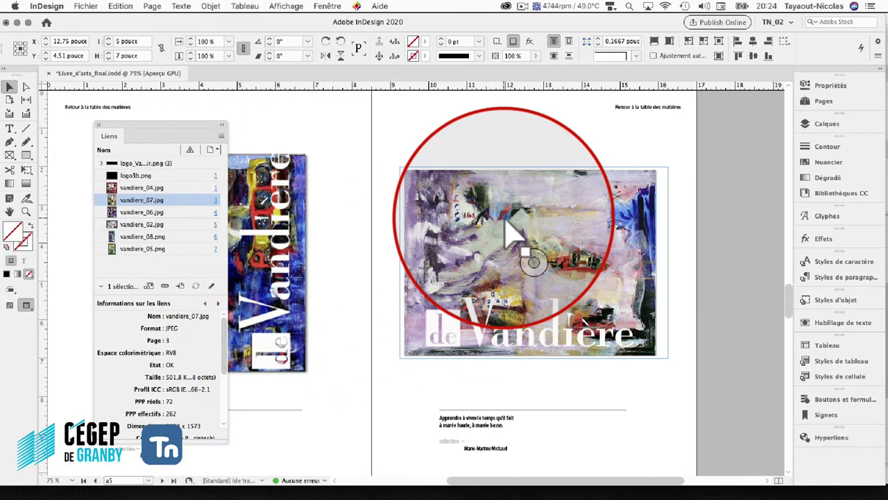
click(208, 7)
mouse_move(247, 332)
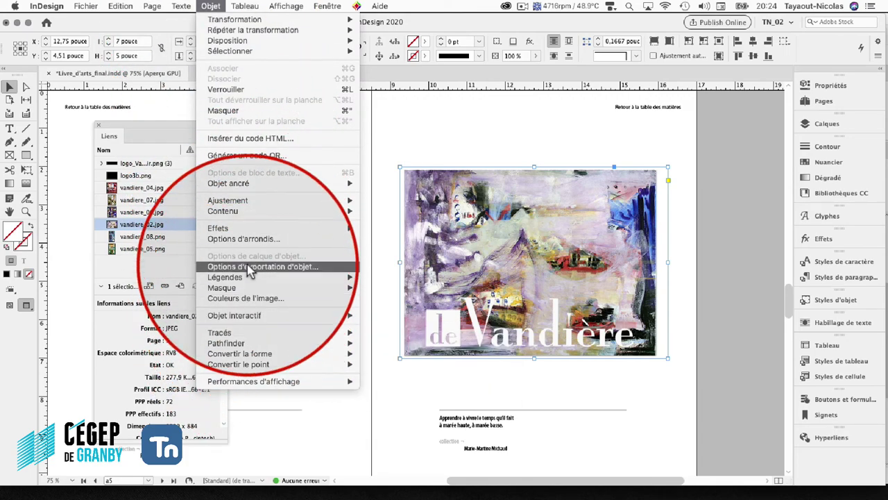
click(248, 267)
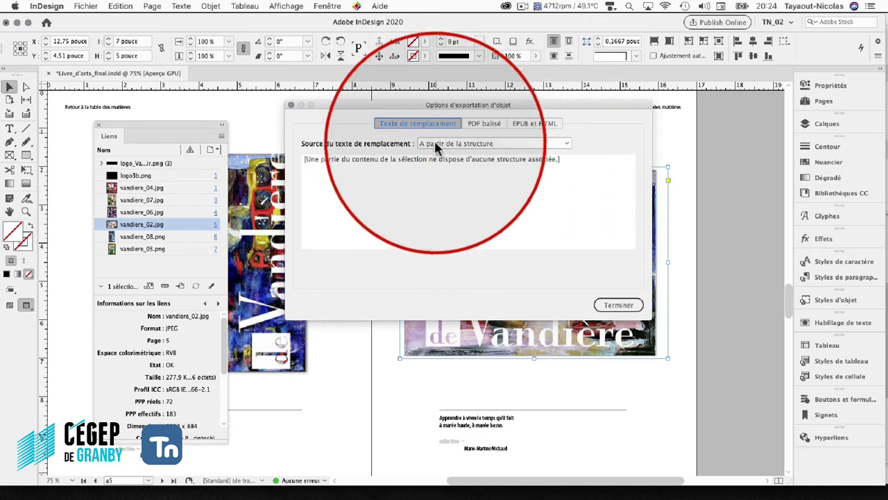
click(444, 143)
click(454, 190)
click(605, 307)
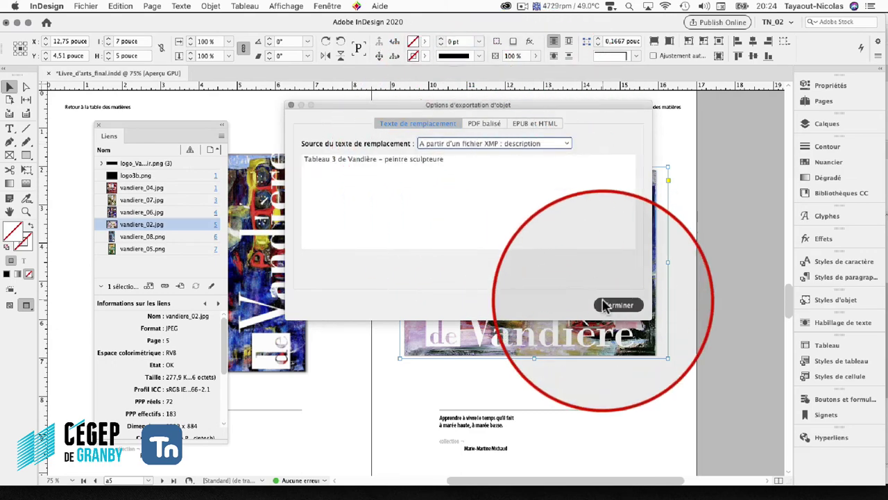
click(204, 6)
click(236, 266)
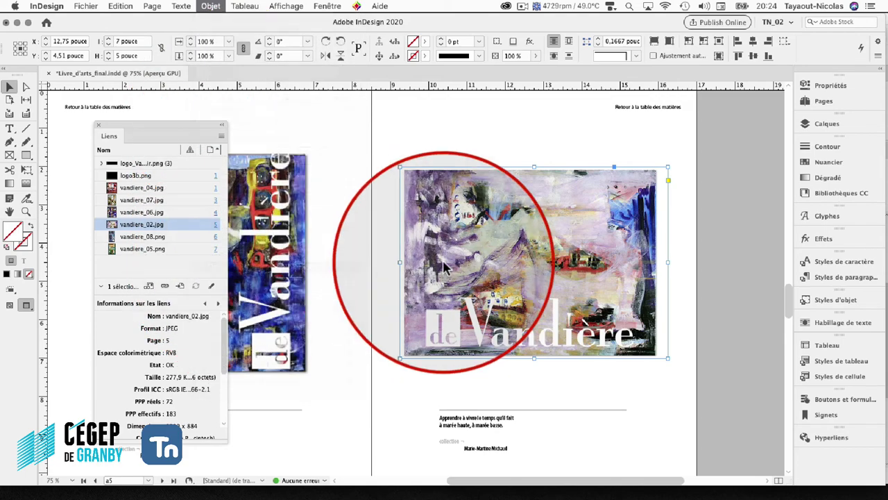
click(619, 305)
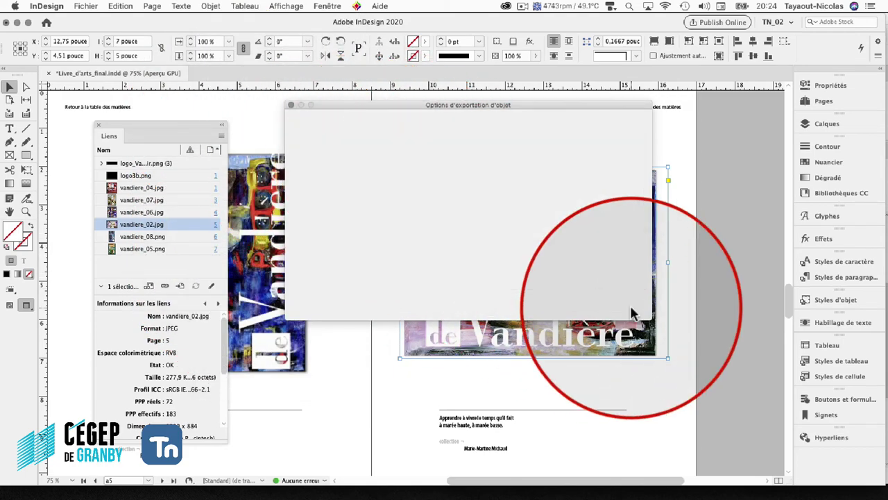
scroll(366, 349, down, 5)
drag(366, 349, 389, 324)
click(373, 304)
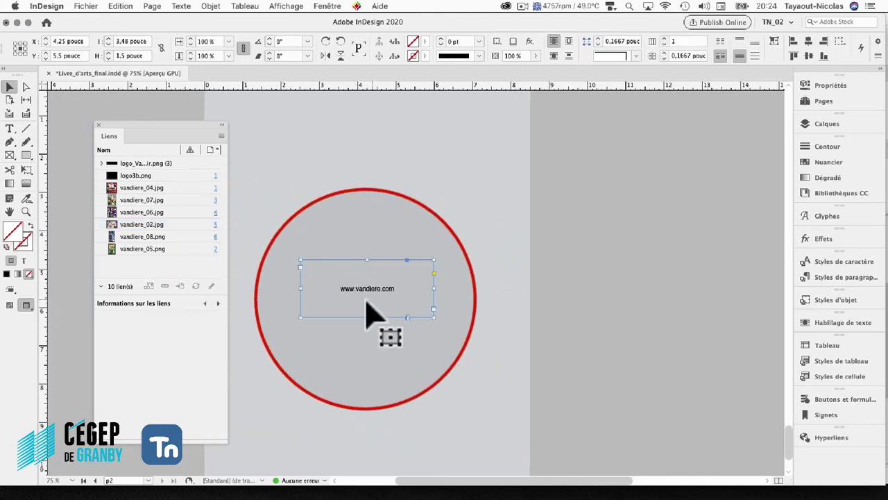
click(212, 6)
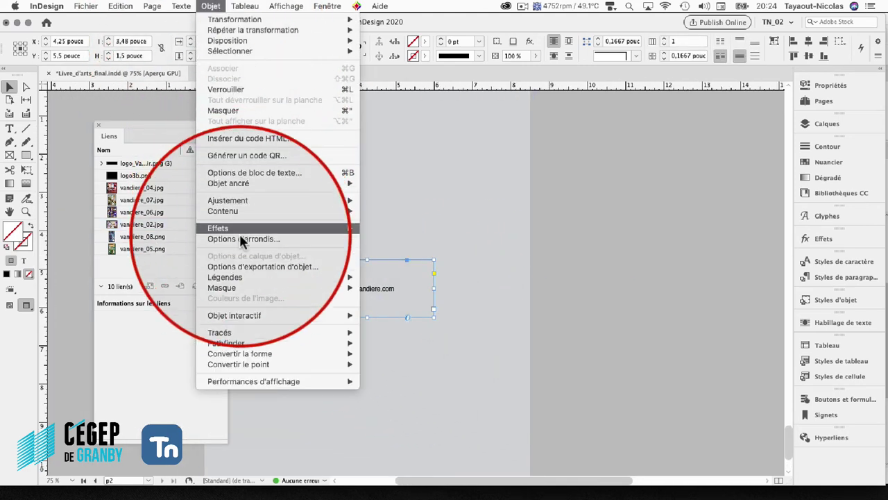
click(242, 266)
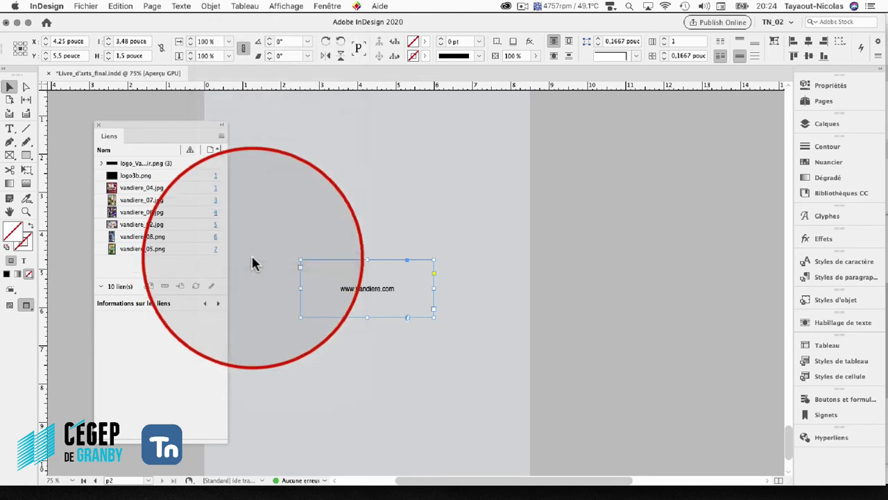
click(453, 142)
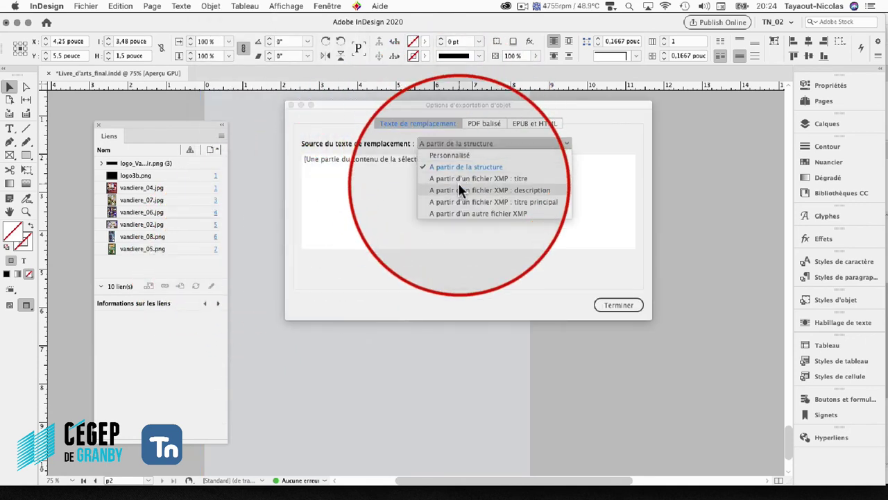
click(458, 184)
click(460, 142)
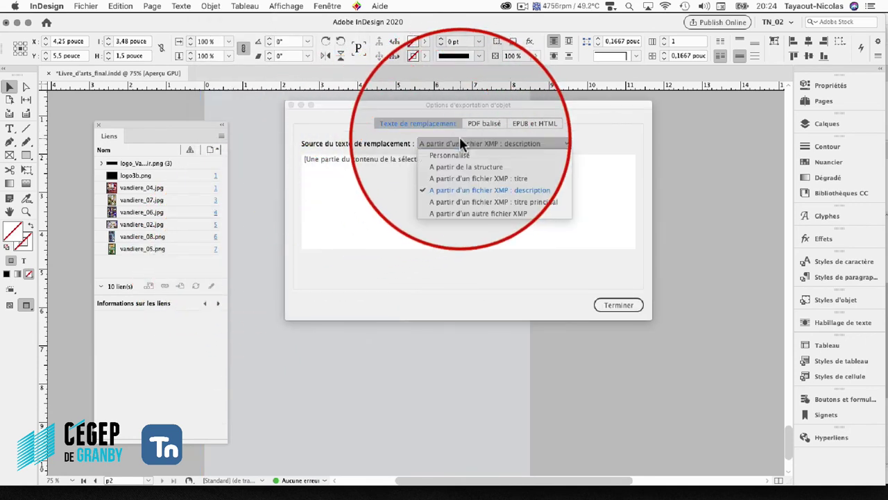
click(459, 156)
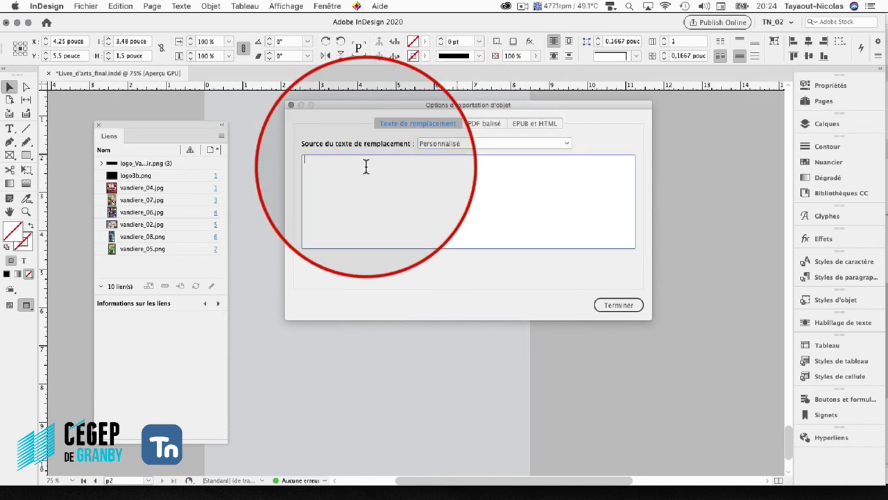
text(Logo de l'artiste Vandière)
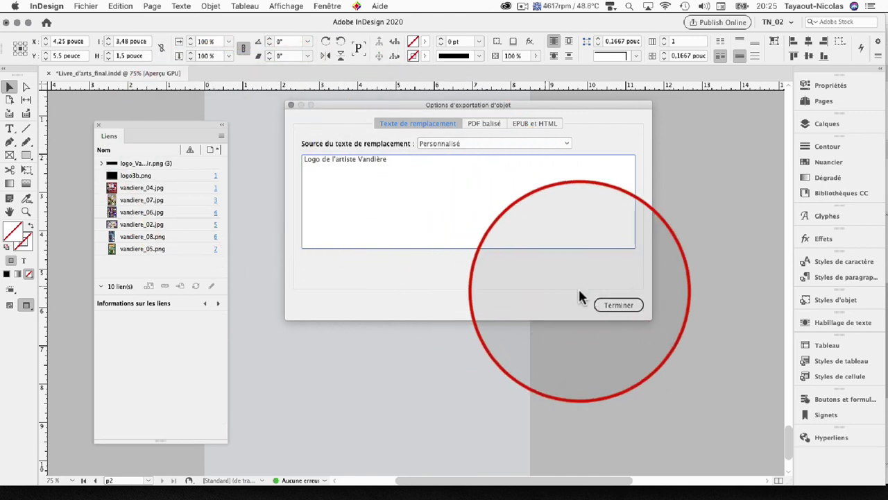
click(601, 304)
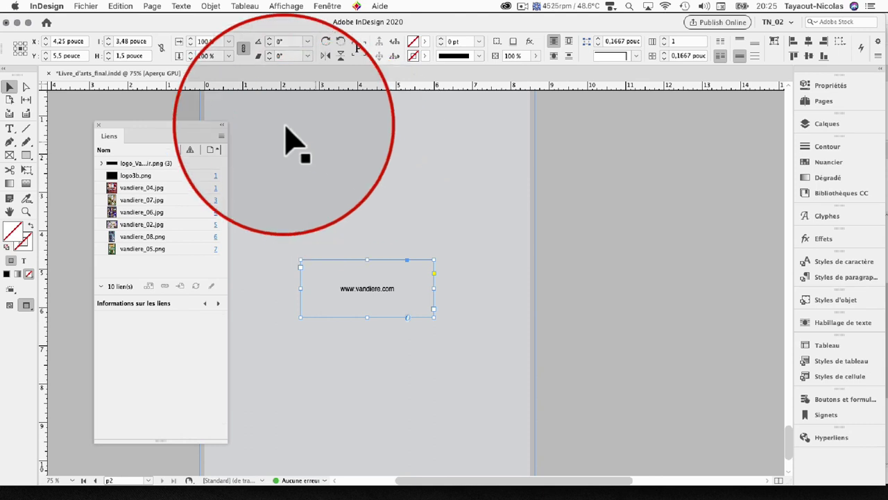
click(523, 6)
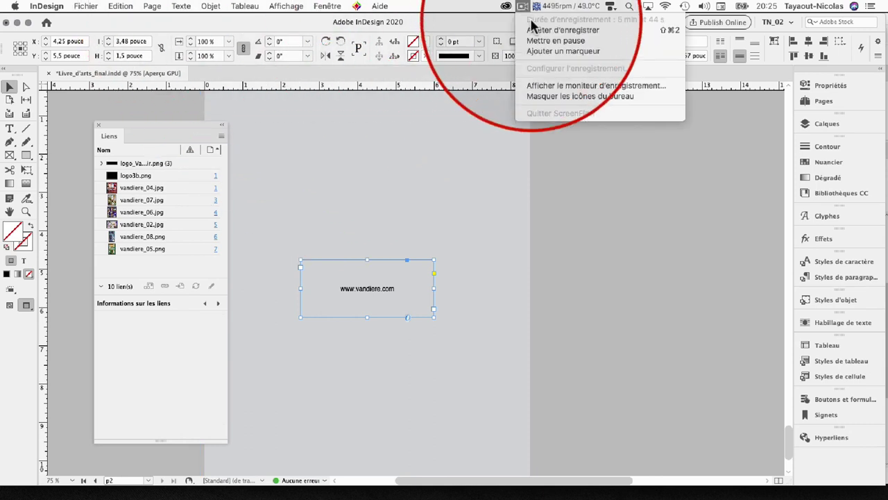